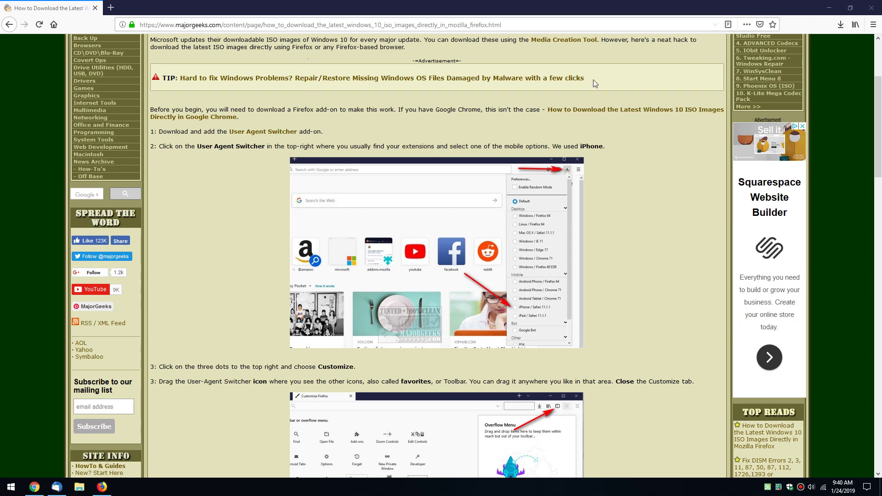
Browse the Media Creation Tool page's screenshots, up to 'Downloading Windows 10'
left_click(564, 40)
scroll(373, 412, "down", 10)
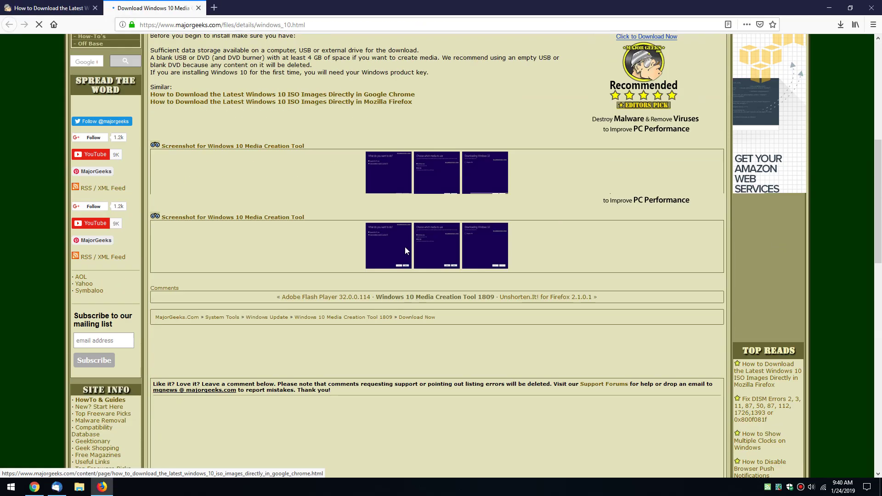
left_click(391, 120)
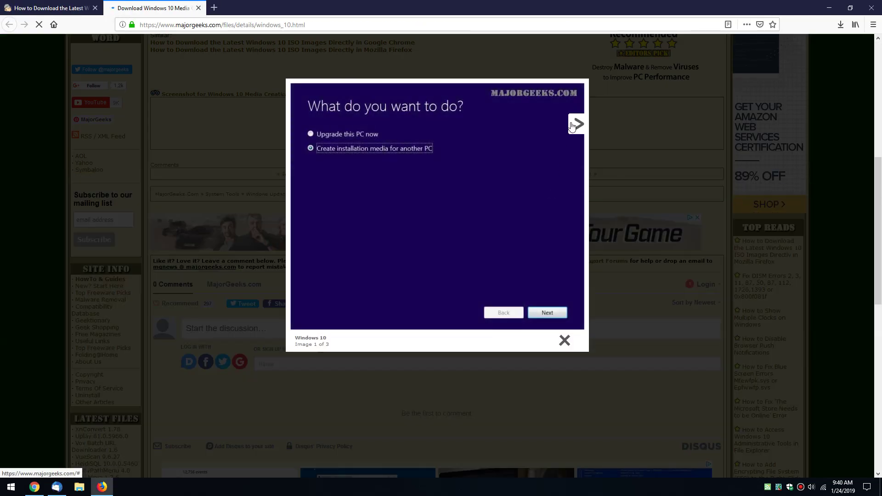
left_click(579, 127)
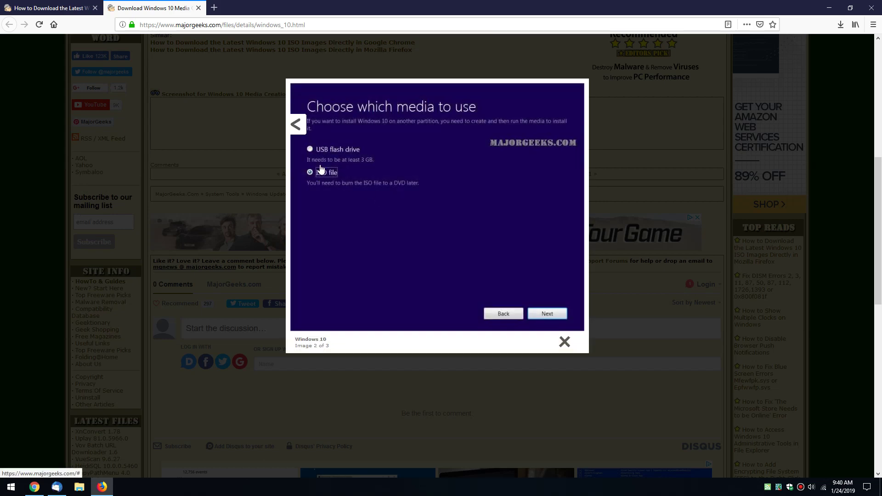
mouse_move(541, 155)
left_click(575, 129)
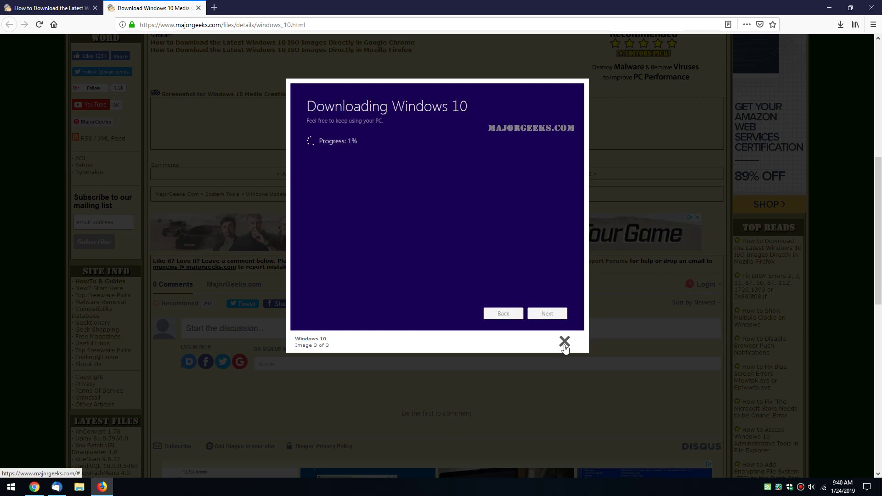
left_click(565, 342)
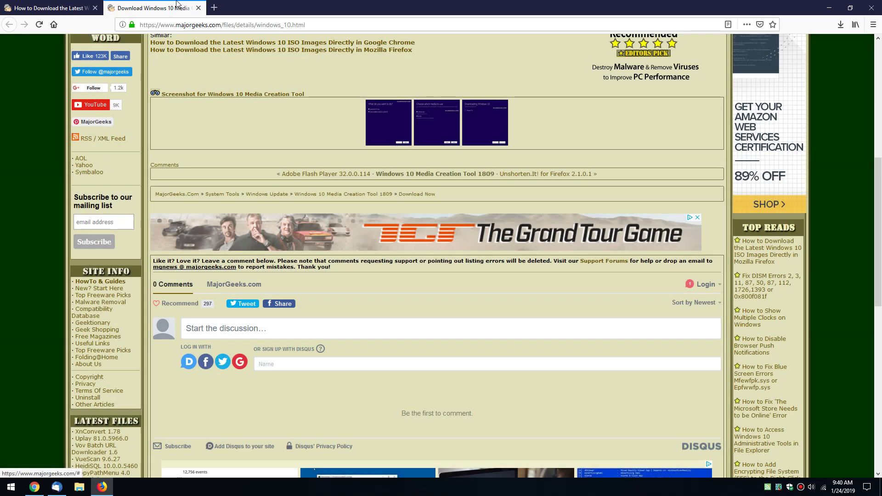
Close the Media Creation Tool page and skim the article's Google Chrome version before closing it
left_click(202, 8)
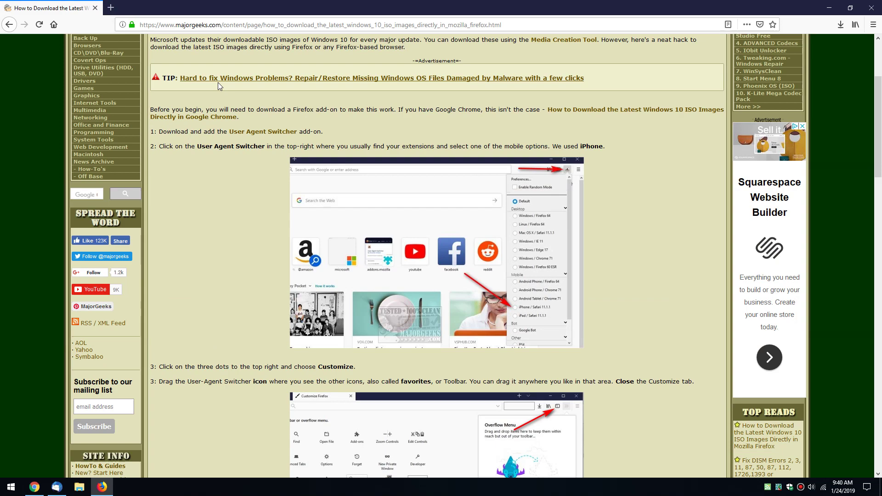
left_click(204, 116)
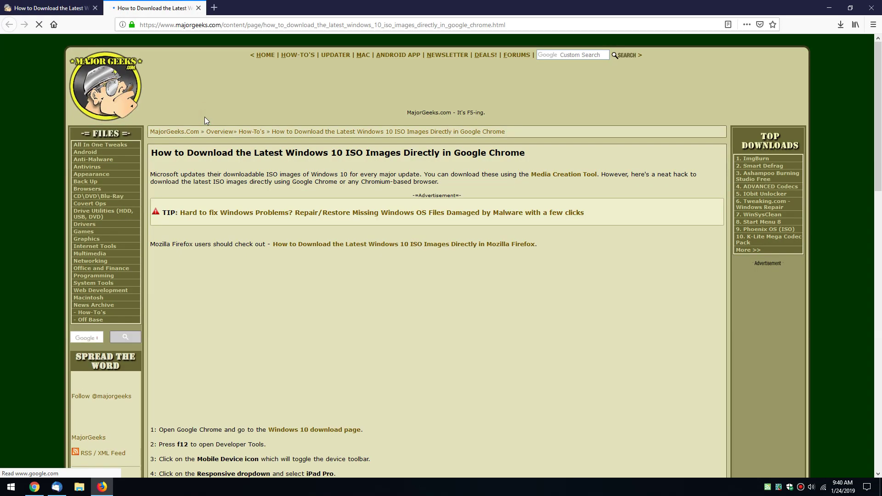
scroll(261, 211, "down", 3)
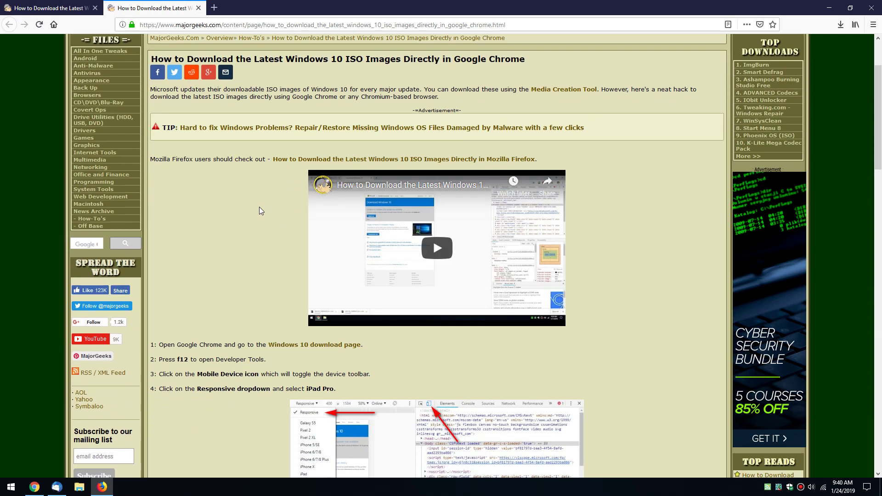
scroll(259, 207, "down", 5)
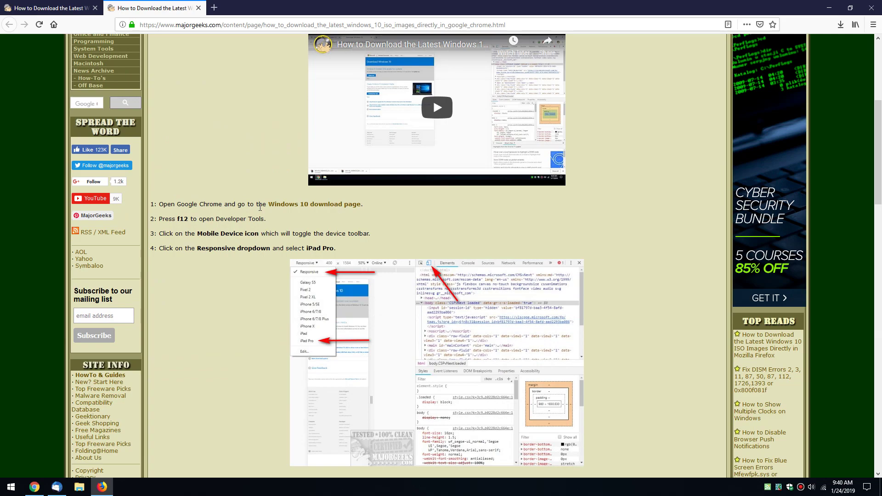
scroll(259, 207, "down", 5)
scroll(259, 207, "up", 9)
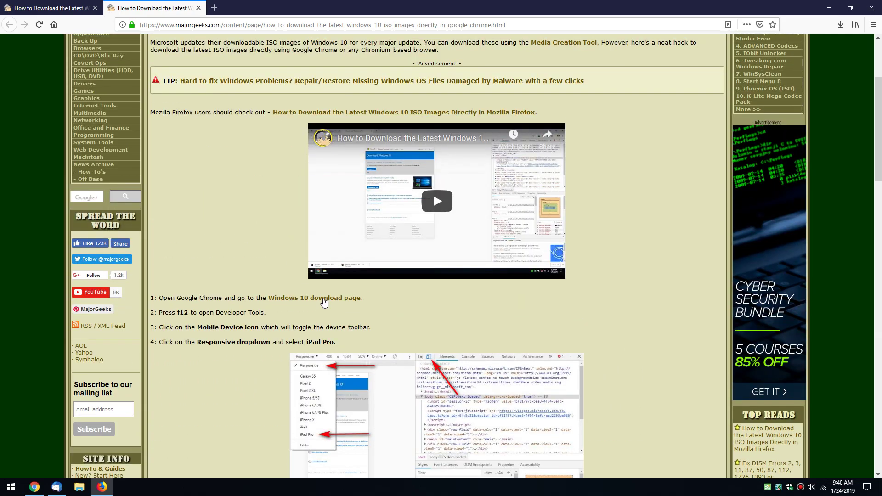
scroll(324, 302, "down", 7)
middle_click(150, 8)
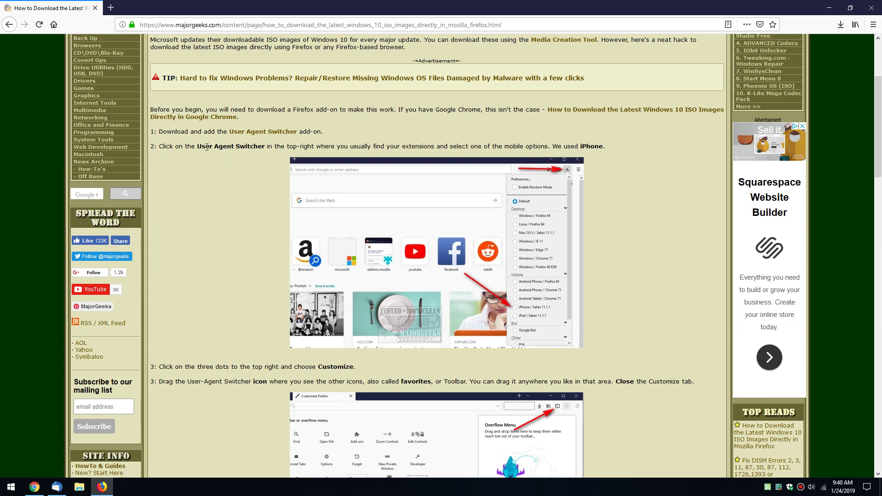
Install User-Agent Switcher, confirming the permission prompt and dismissing the installed notice
left_click_drag(153, 133, 368, 131)
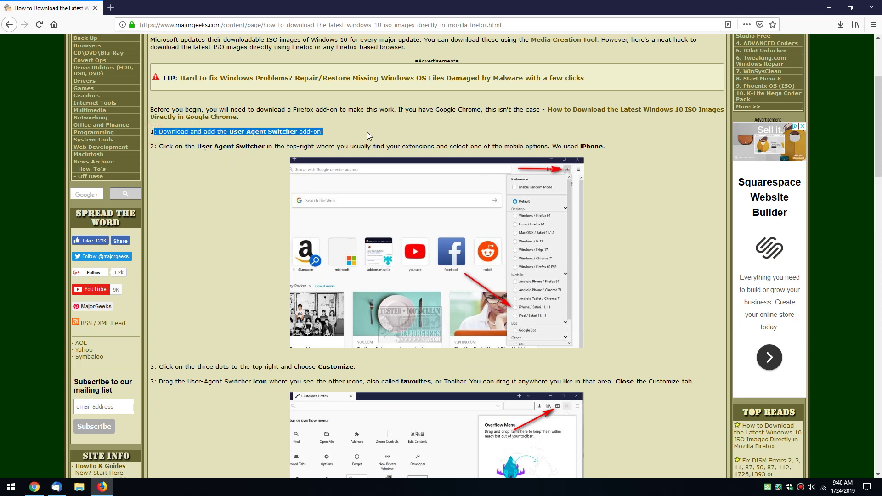
left_click(368, 131)
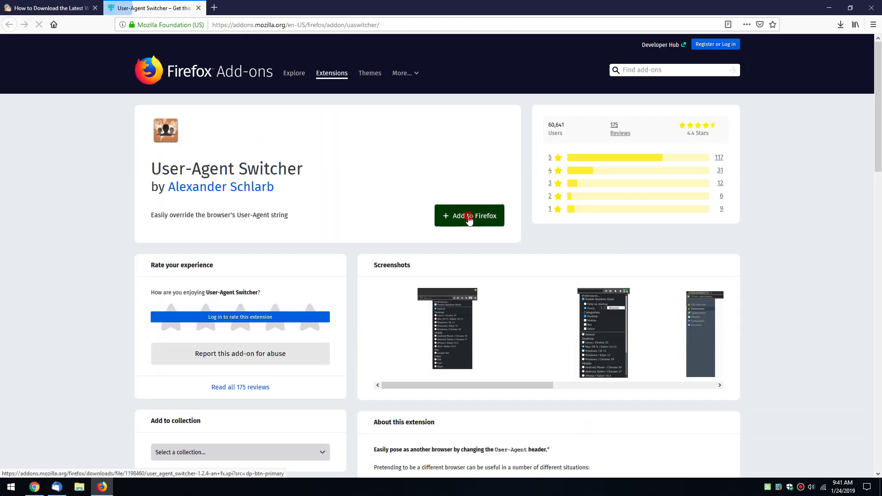
left_click(179, 100)
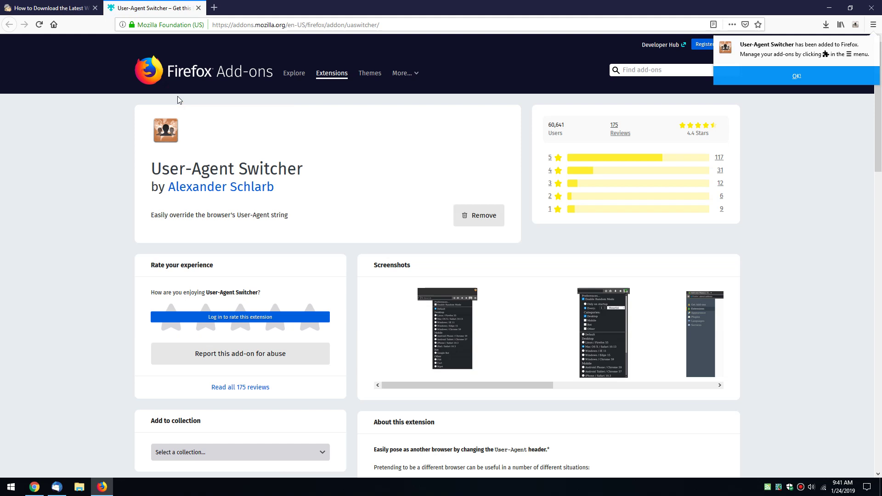
left_click(831, 79)
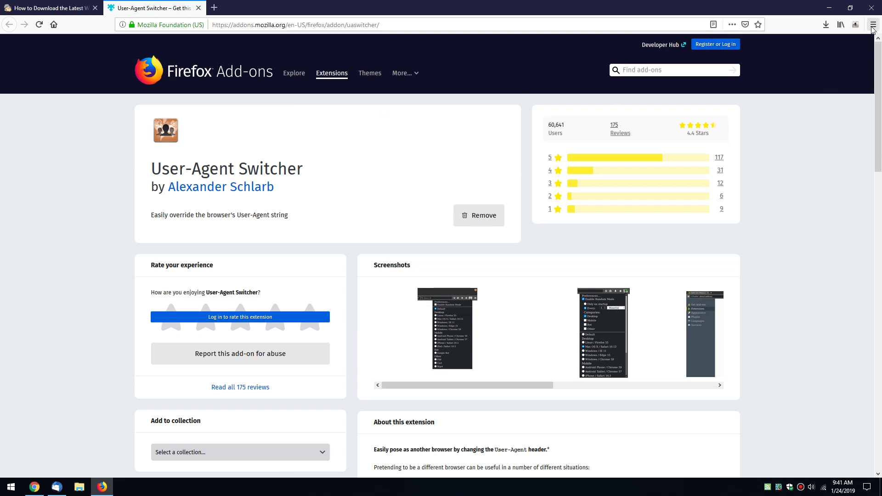
Choose iPhone / Safari 11.1.1 from the User-Agent Switcher toolbar list
left_click(856, 25)
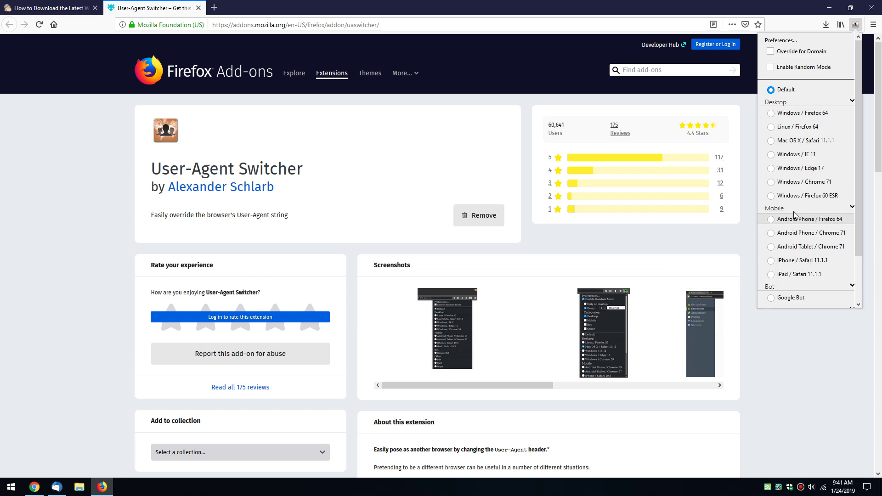
left_click(772, 262)
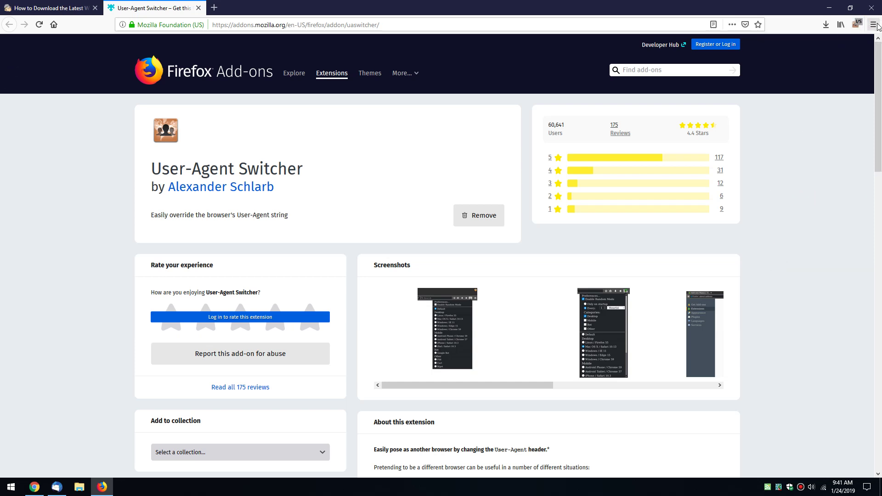
left_click(873, 26)
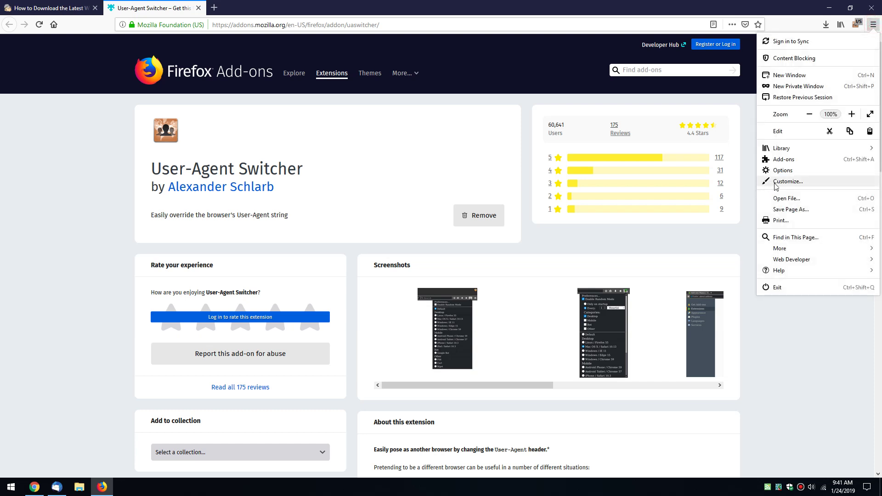
Move the User-Agent Switcher icon into the customization palette and close its add-on tab
left_click(787, 181)
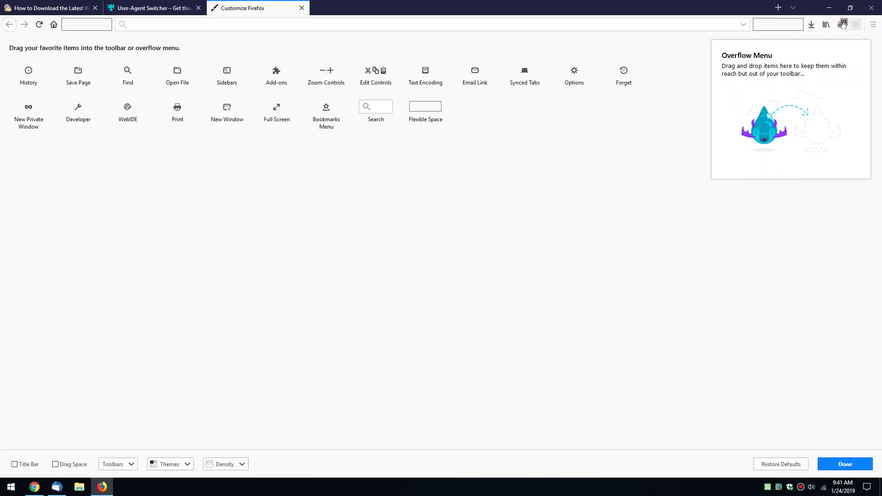
left_click_drag(844, 24, 462, 118)
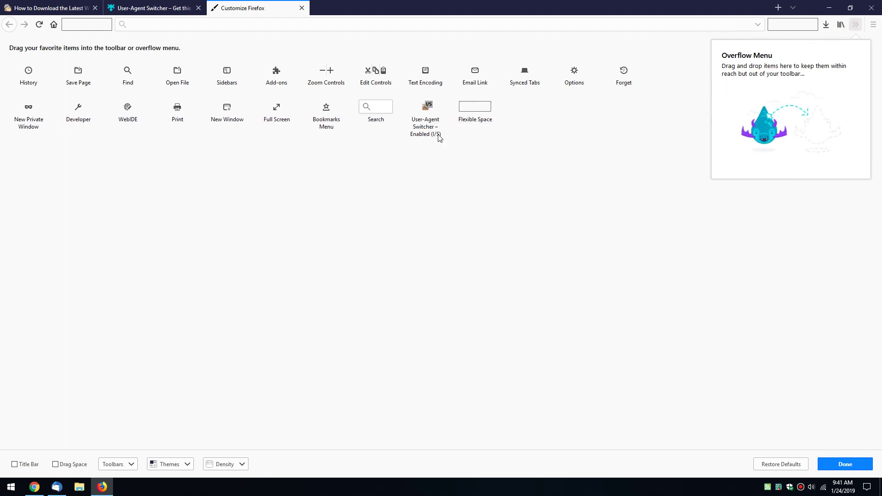
left_click(175, 14)
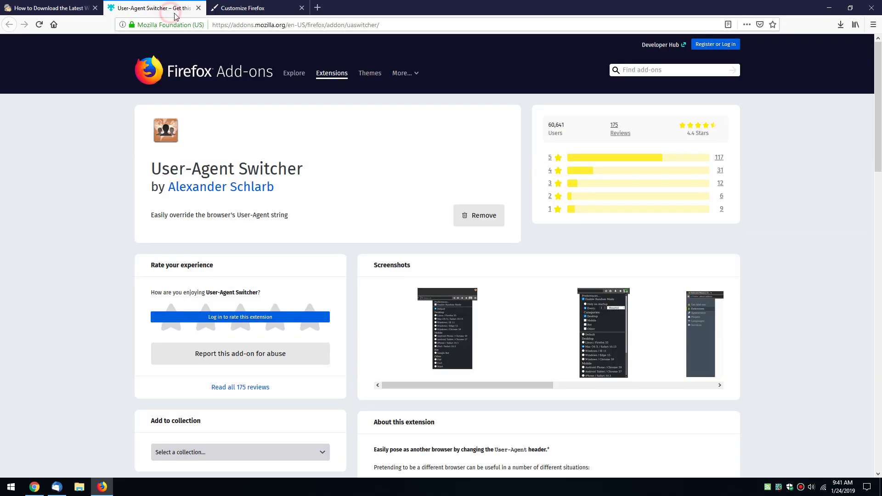
left_click(236, 10)
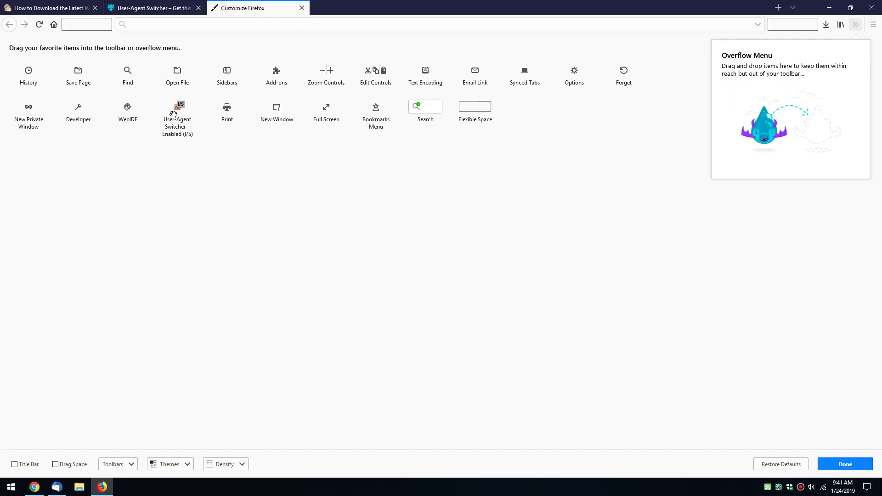
left_click(166, 9)
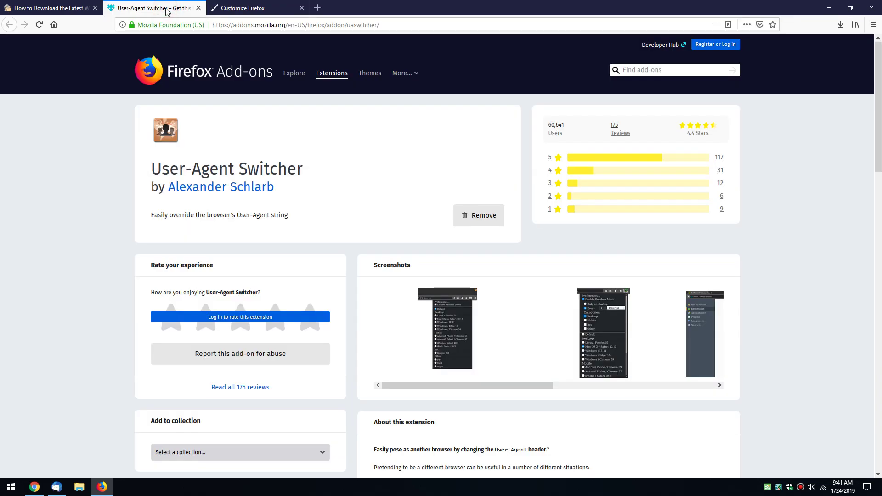
middle_click(165, 9)
Request the Windows 10 October 2018 Update edition in English on Microsoft's download page
left_click(63, 10)
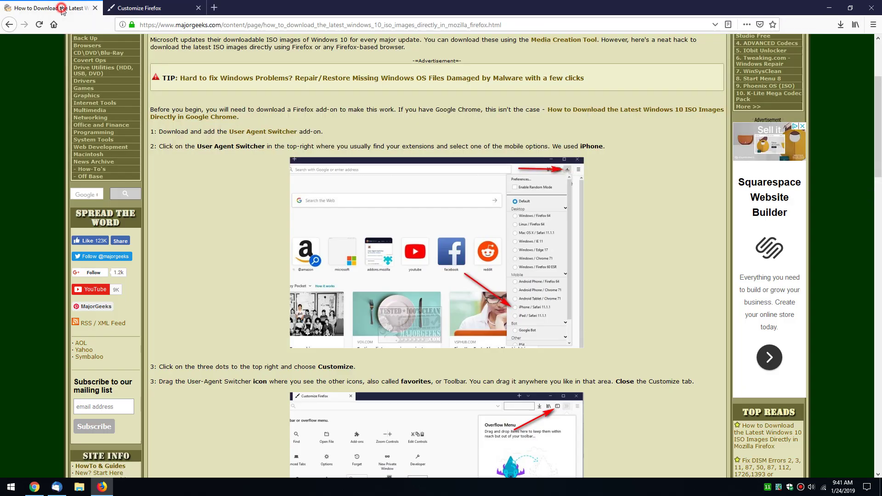
scroll(192, 219, "down", 4)
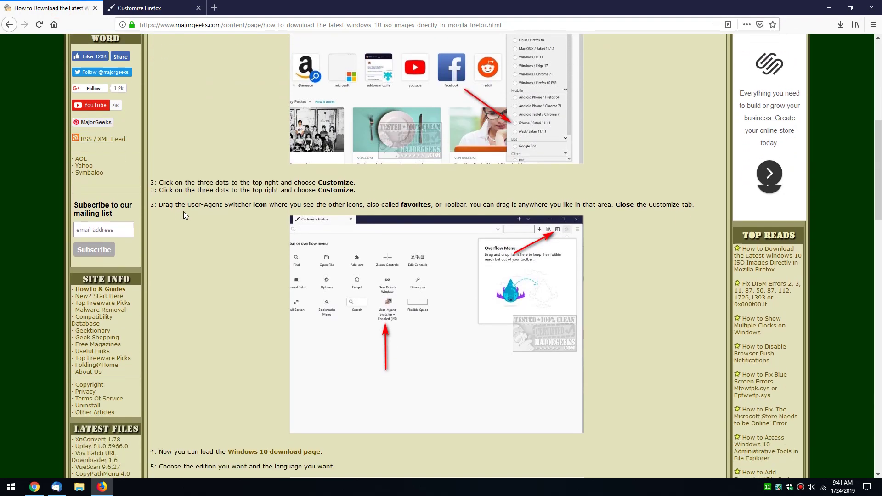
scroll(322, 361, "down", 3)
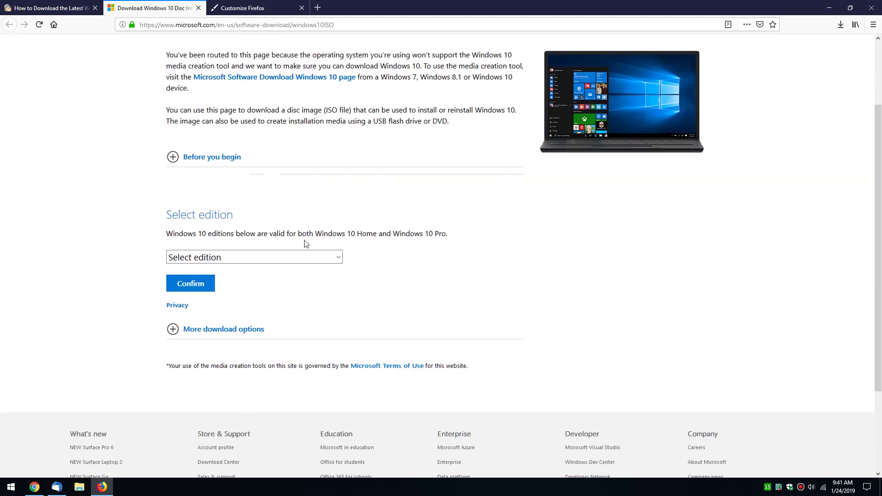
left_click(281, 247)
left_click(198, 282)
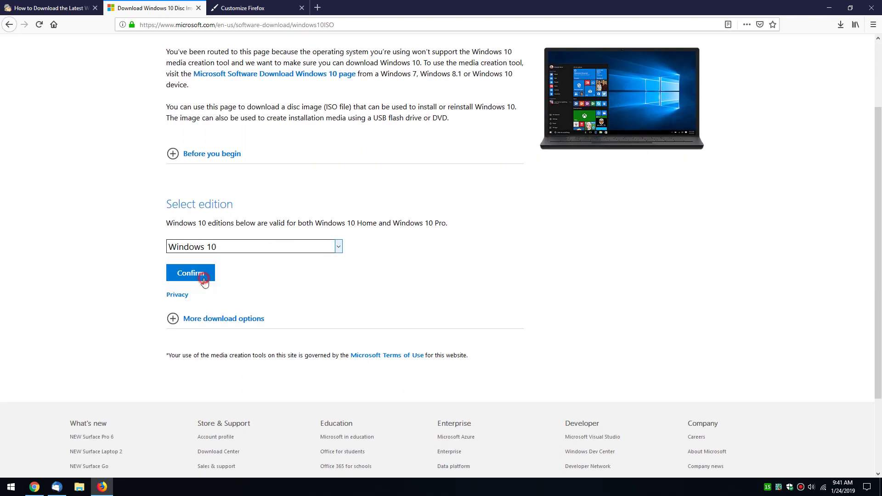
left_click(227, 250)
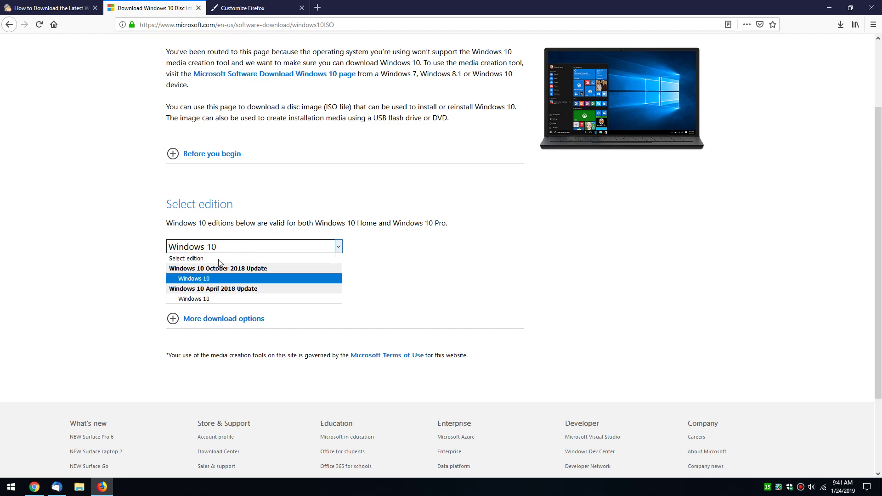
left_click(209, 280)
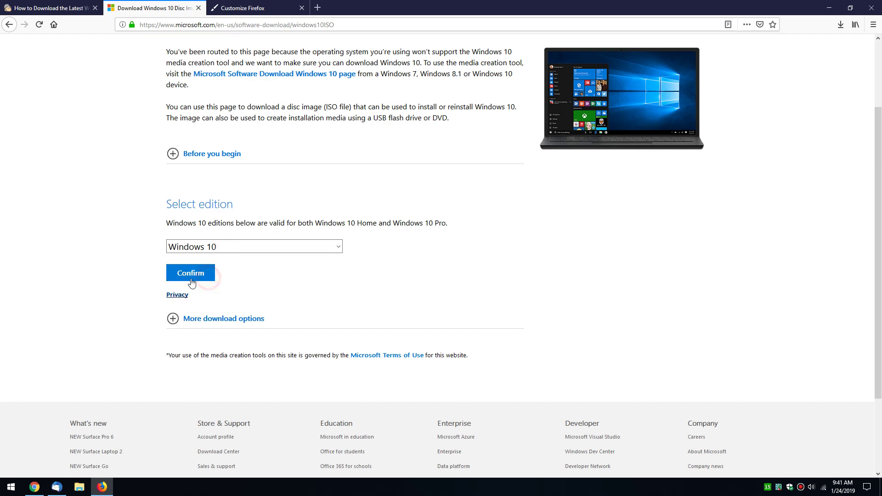
left_click(191, 269)
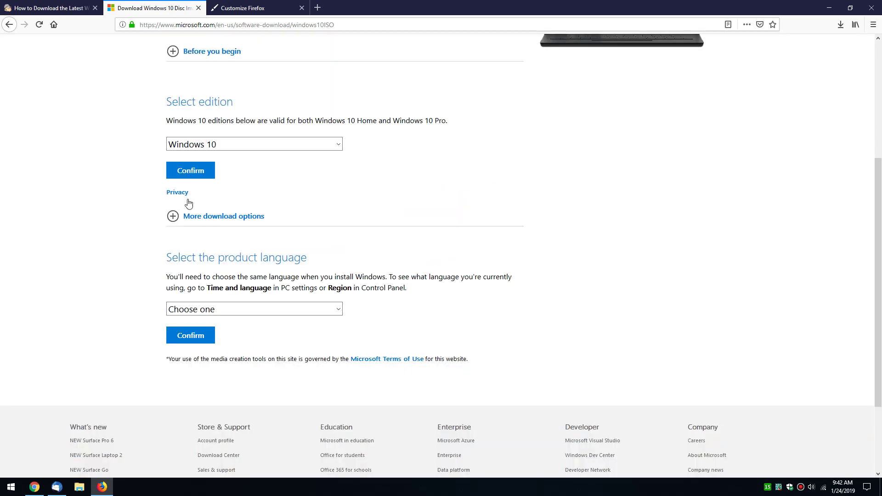
left_click(259, 308)
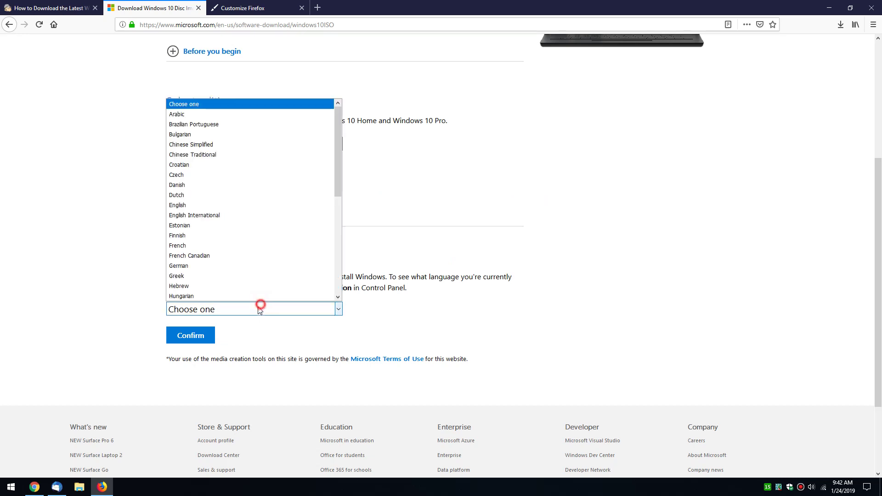
left_click(223, 206)
left_click(196, 340)
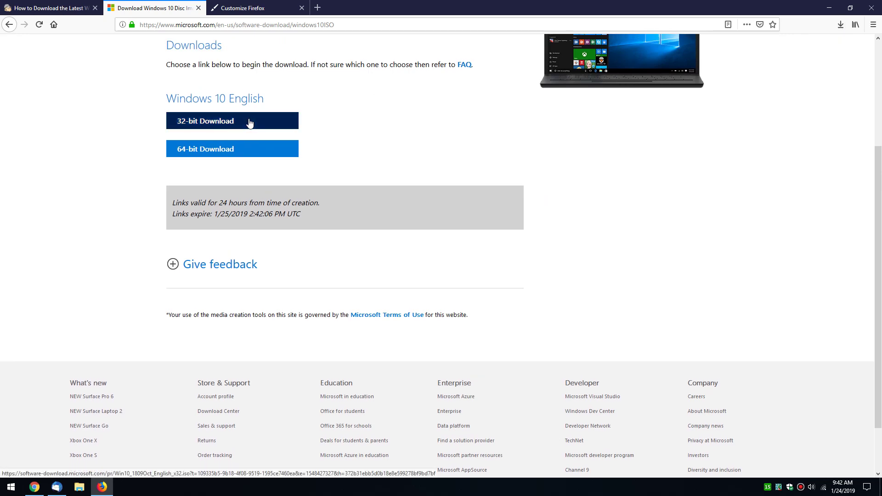
Save the 64-bit Windows 10 English ISO file to disk
left_click(220, 149)
left_click(216, 253)
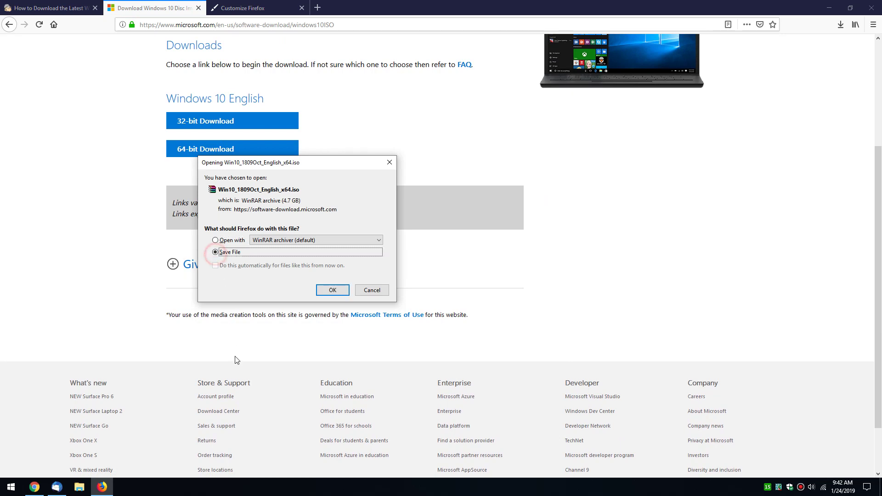
left_click(332, 290)
Cancel the Windows 10 ISO download from the Downloads list
left_click(841, 24)
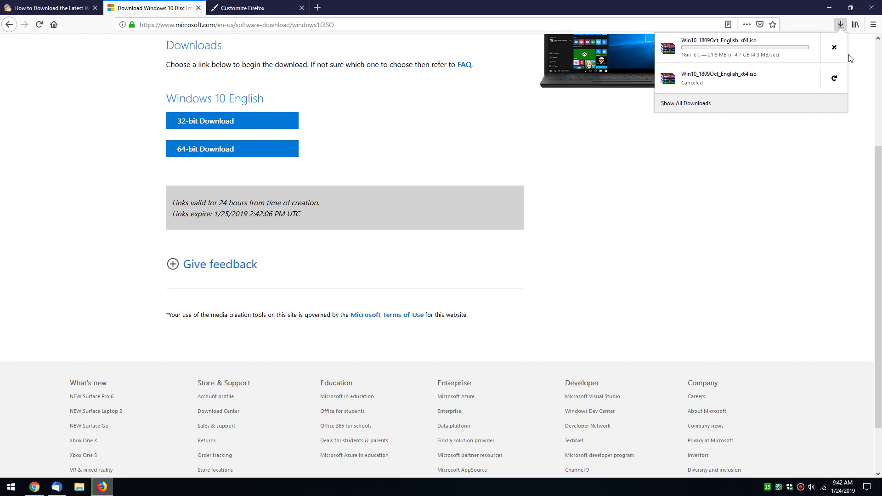
left_click(834, 47)
left_click(368, 125)
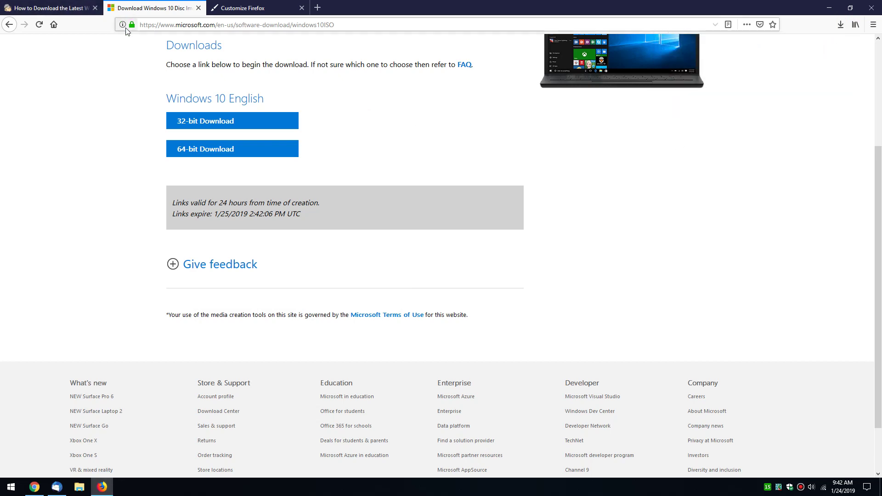
Close the Microsoft Windows 10 download tab
left_click(237, 11)
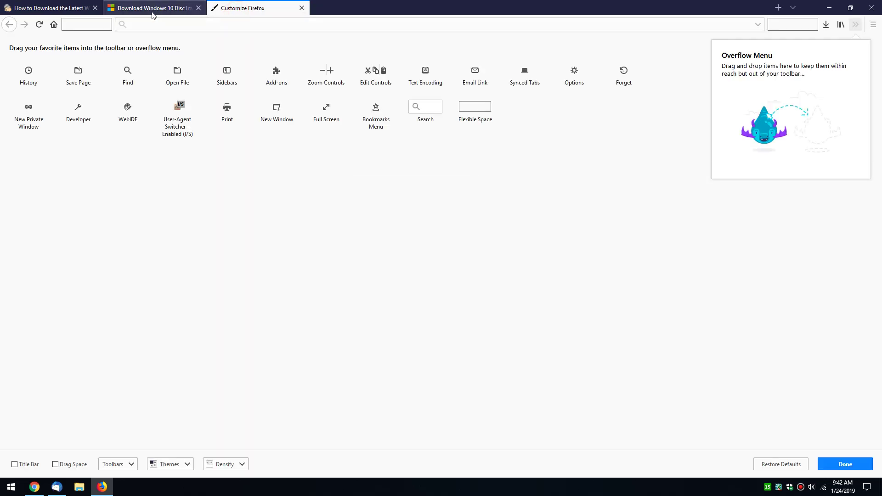
left_click(174, 9)
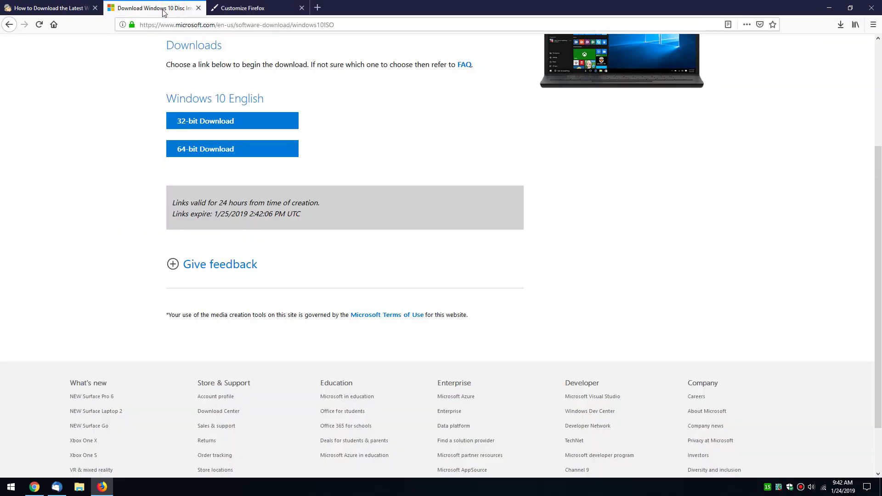
middle_click(174, 9)
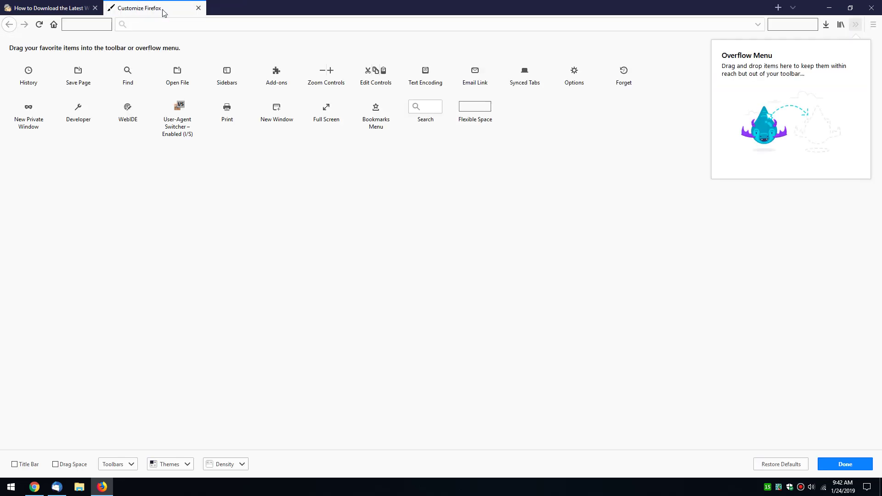
Put User-Agent Switcher back on the toolbar, remove the extension, and close the Customize tab
right_click(177, 111)
left_click(173, 166)
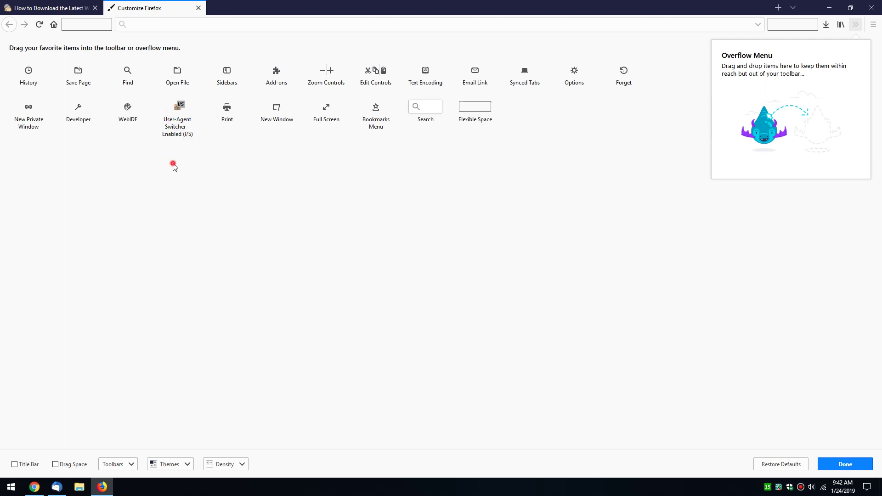
right_click(180, 106)
left_click_drag(180, 106, 841, 23)
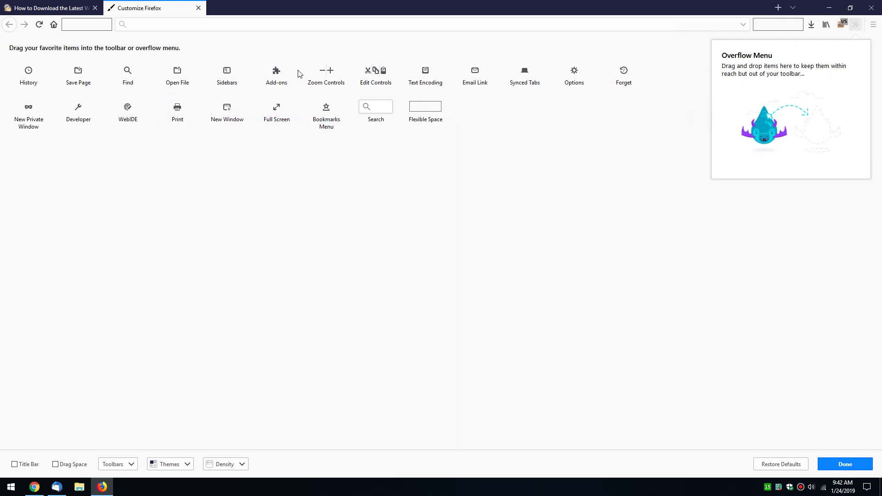
right_click(843, 28)
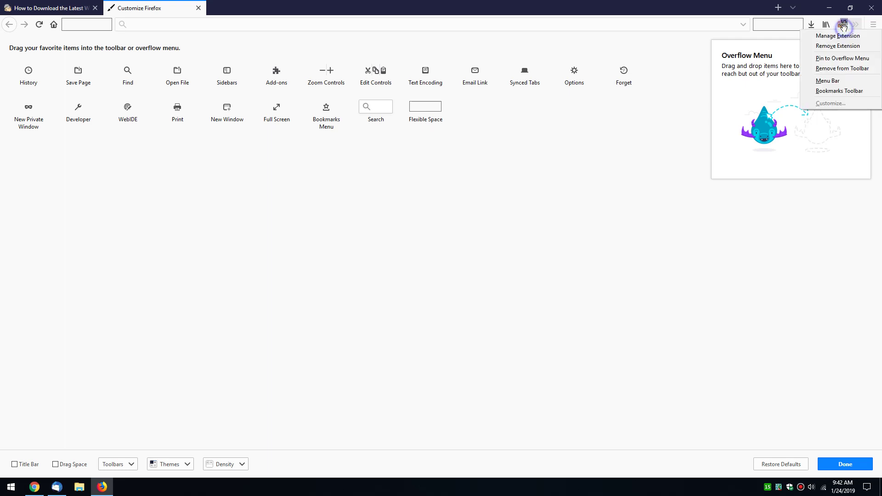
left_click(843, 46)
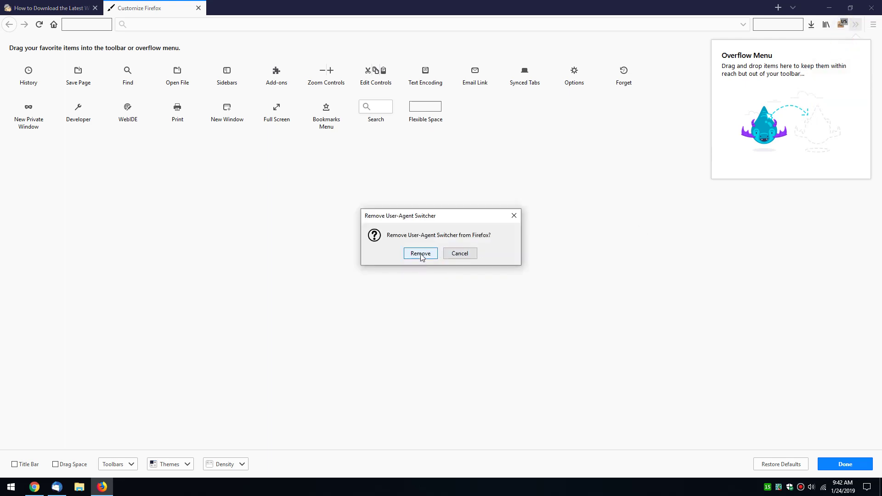
left_click(420, 253)
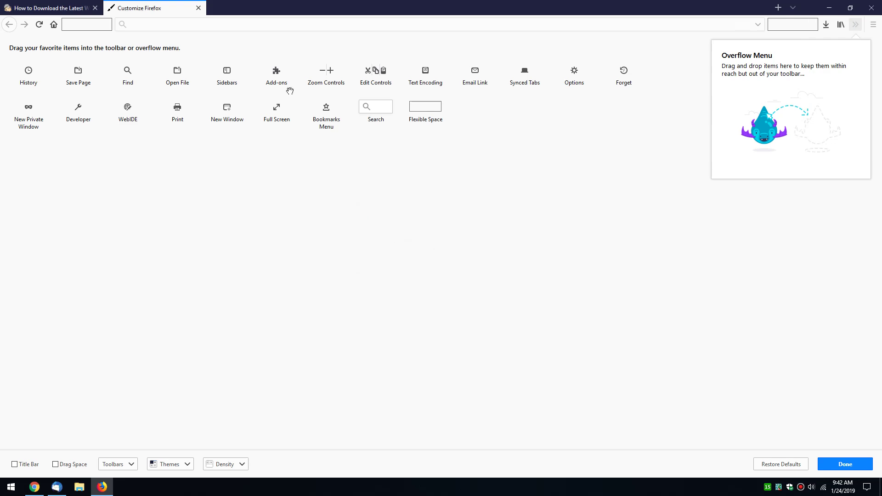
left_click(199, 8)
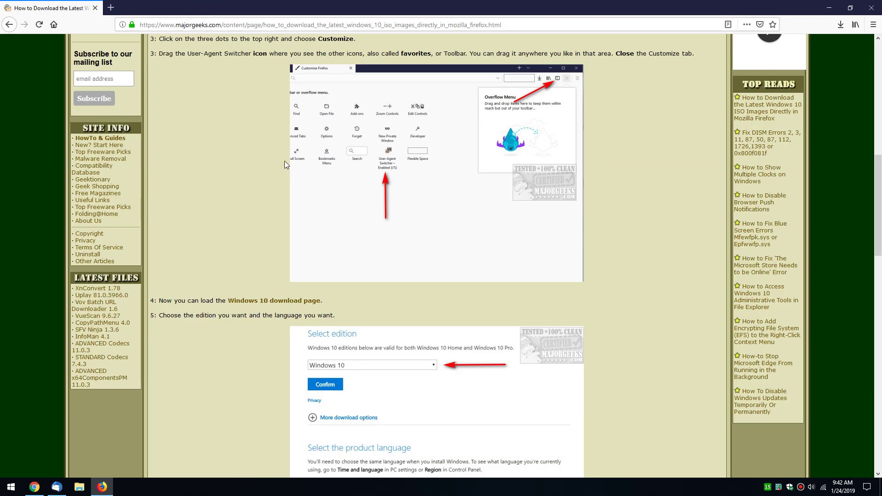
scroll(242, 214, "down", 5)
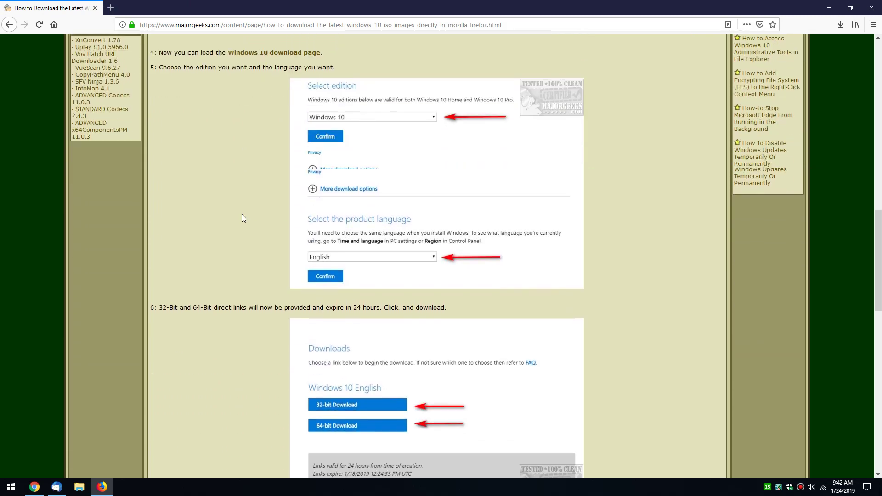
scroll(241, 225, "down", 2)
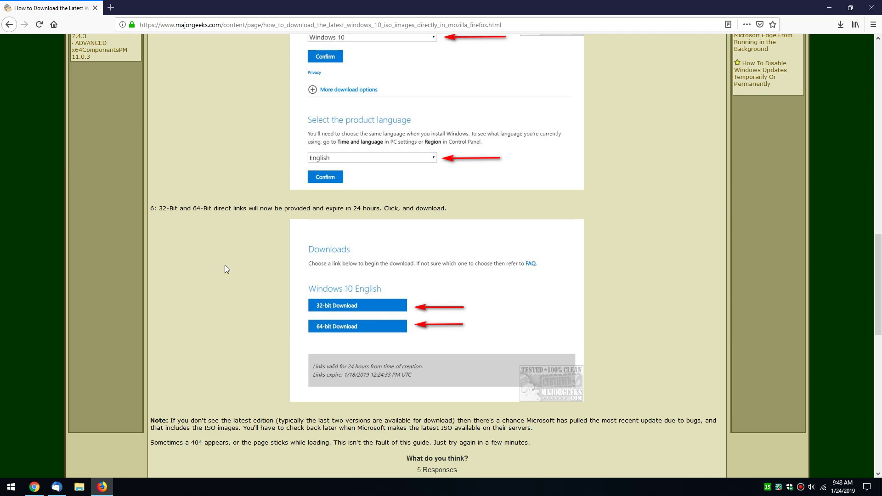
scroll(225, 269, "up", 20)
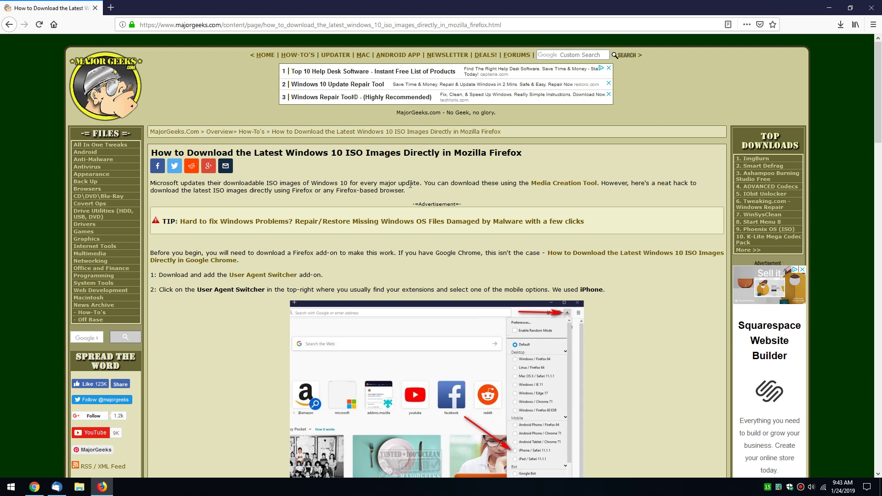
left_click_drag(151, 182, 188, 183)
left_click(426, 193)
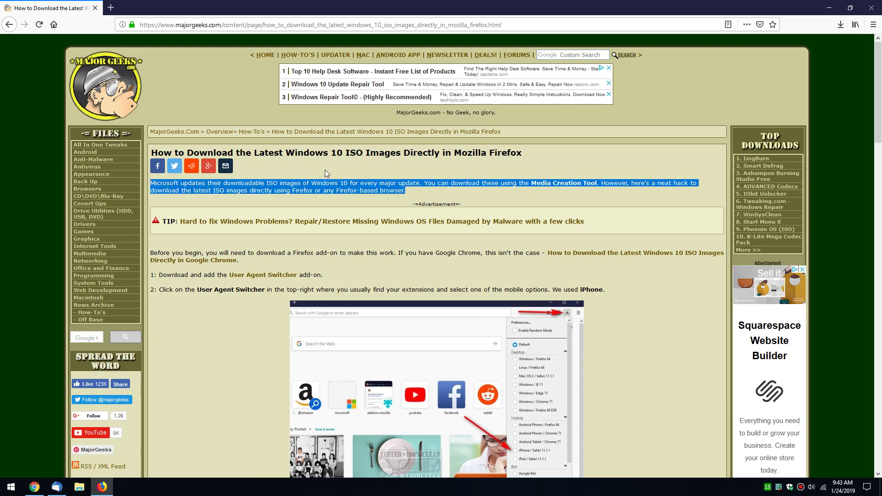